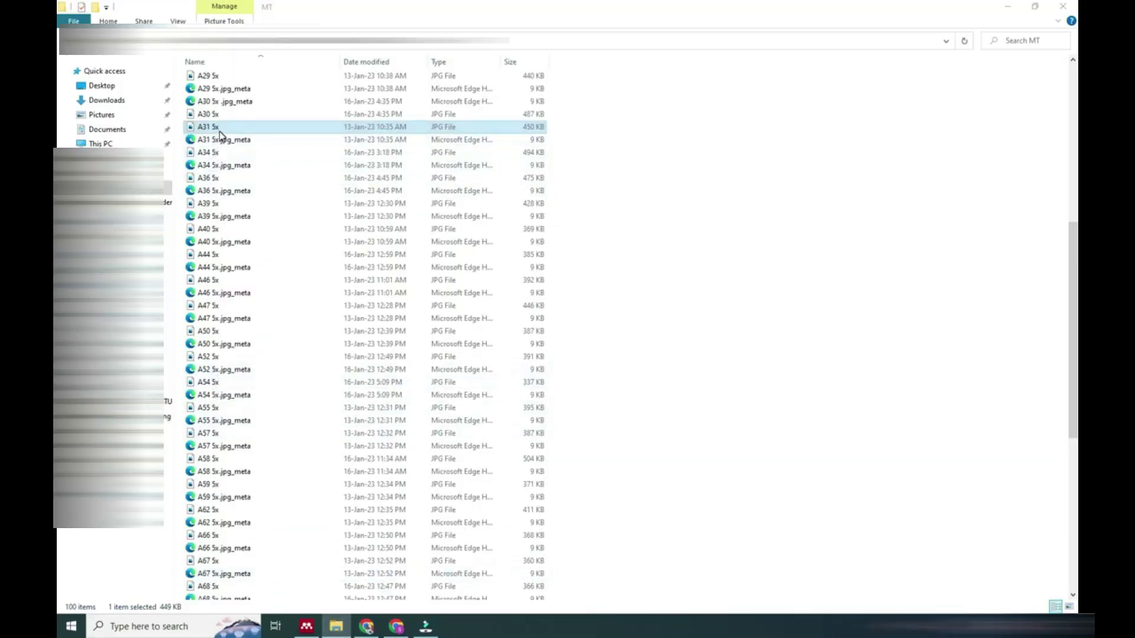
Launch the ImageJ application from the Softwares > ImageJ folder in File Explorer.
click(216, 153)
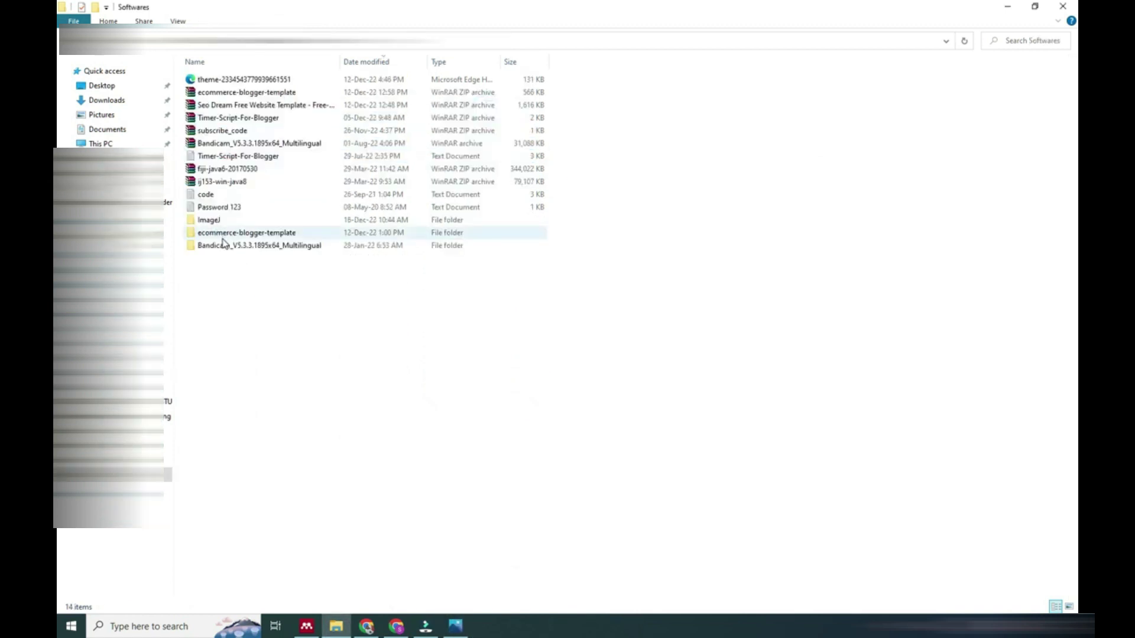
double_click(218, 223)
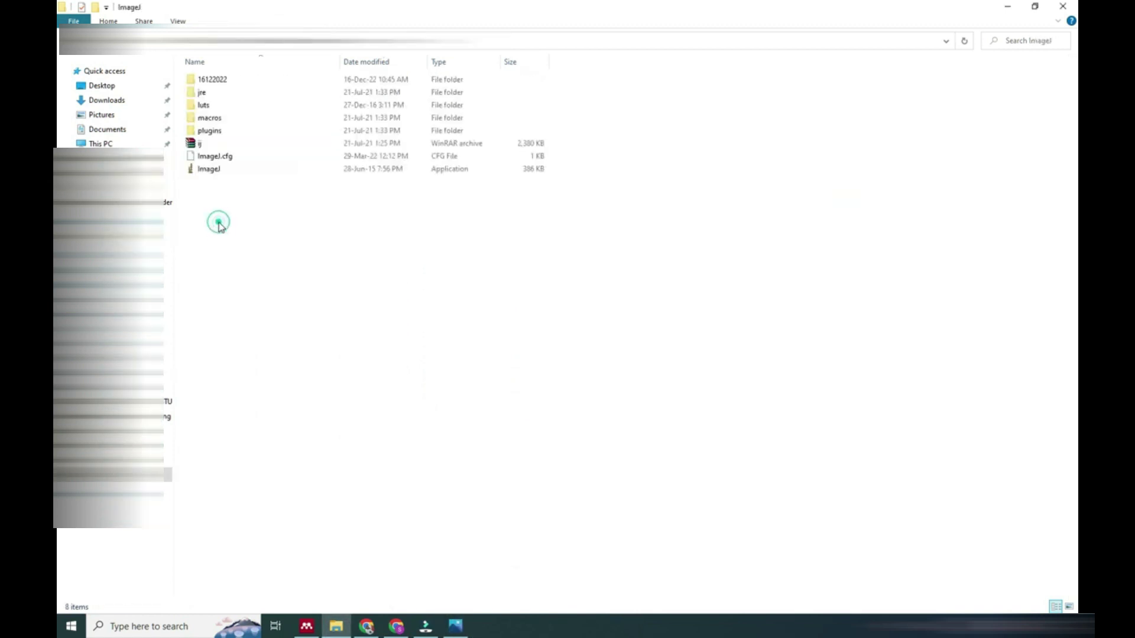
double_click(208, 169)
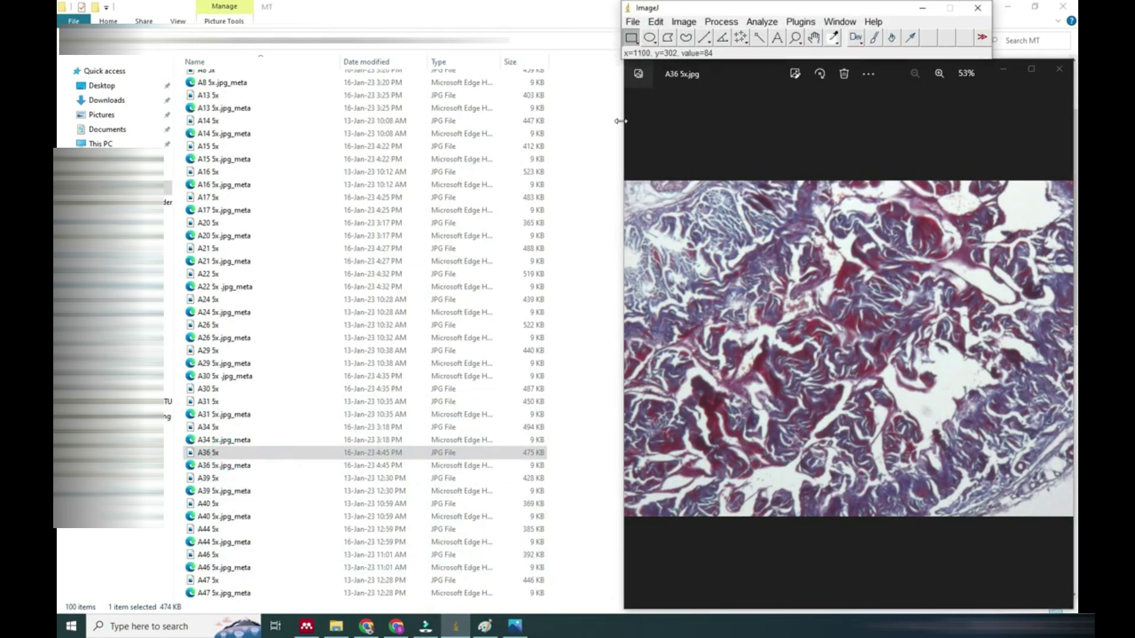
Open A36 5x in ImageJ, zoom it to about 89%, and narrow its window at the left.
drag(208, 452, 648, 28)
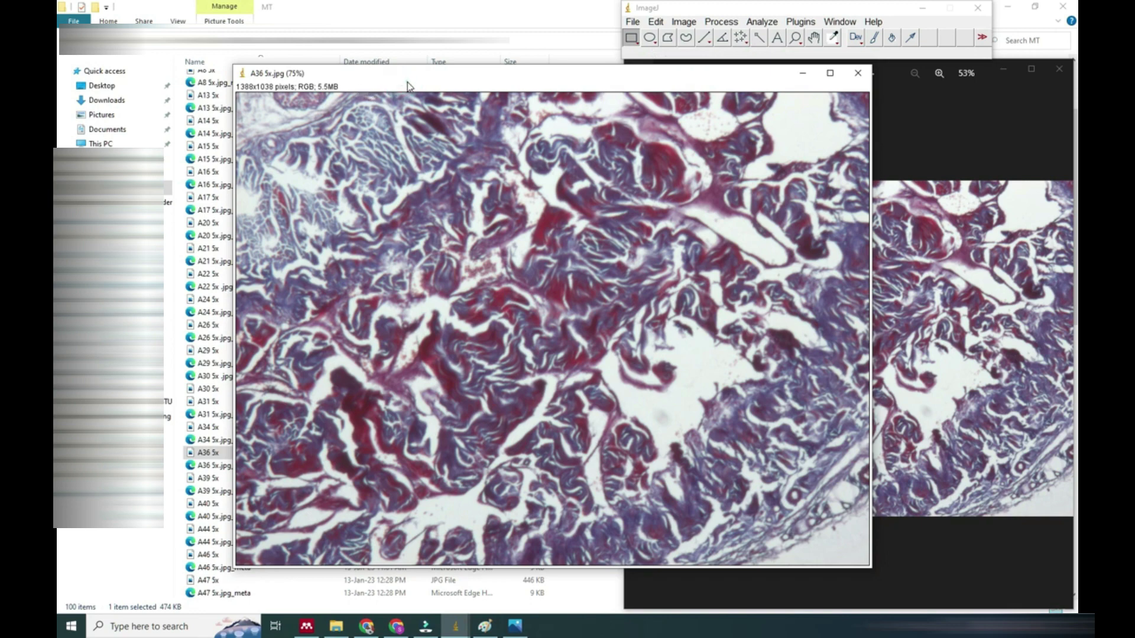
key(plus)
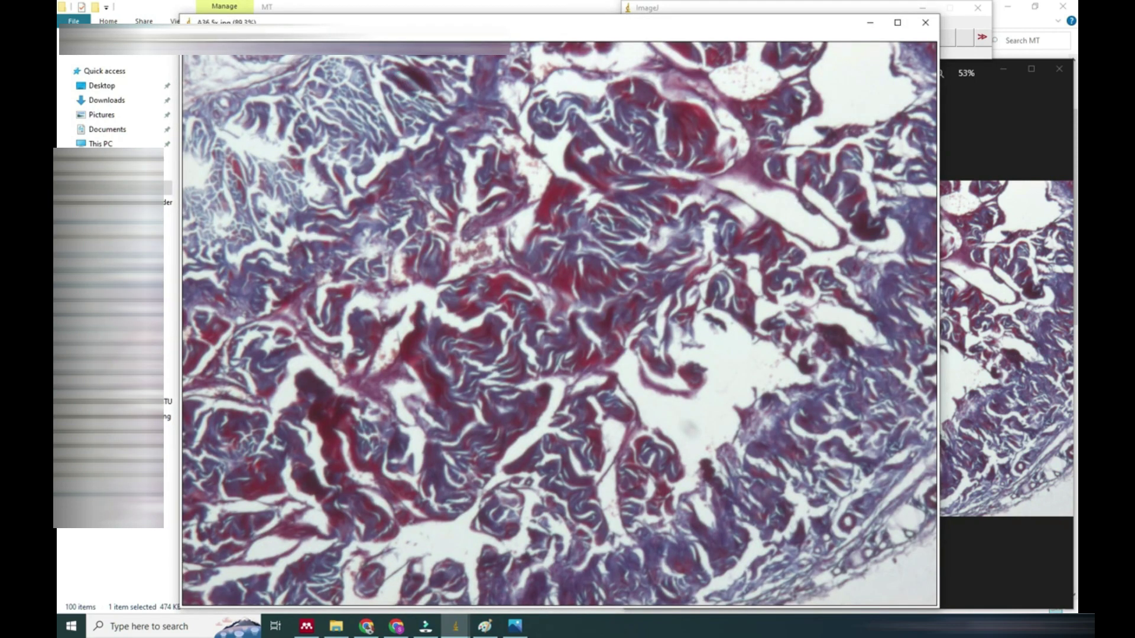
drag(421, 22, 214, 10)
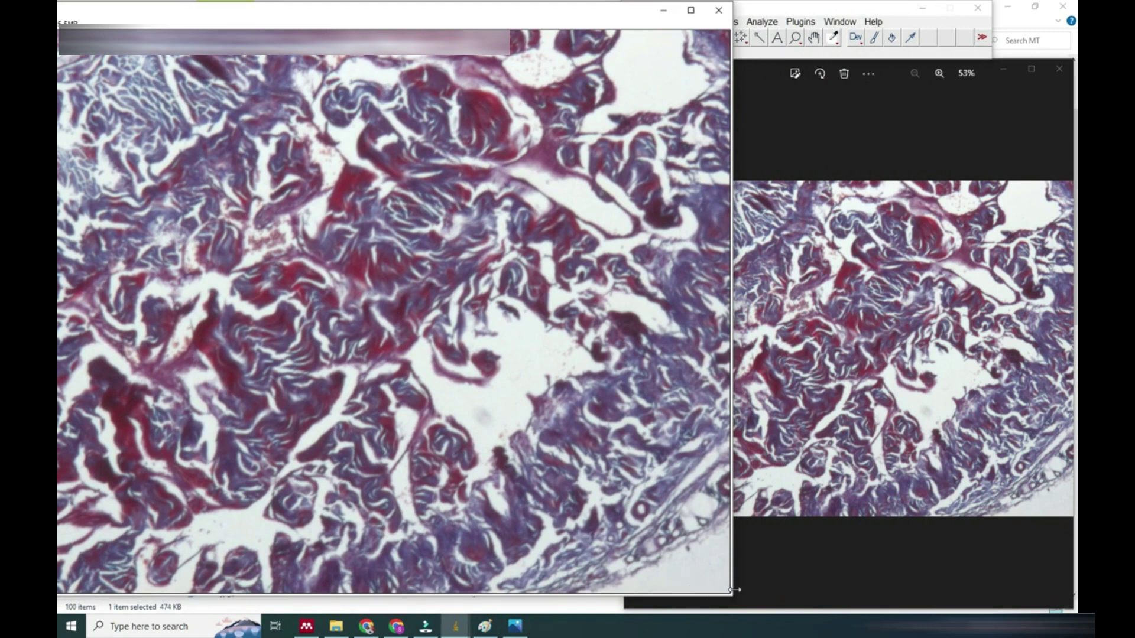
drag(731, 589, 551, 524)
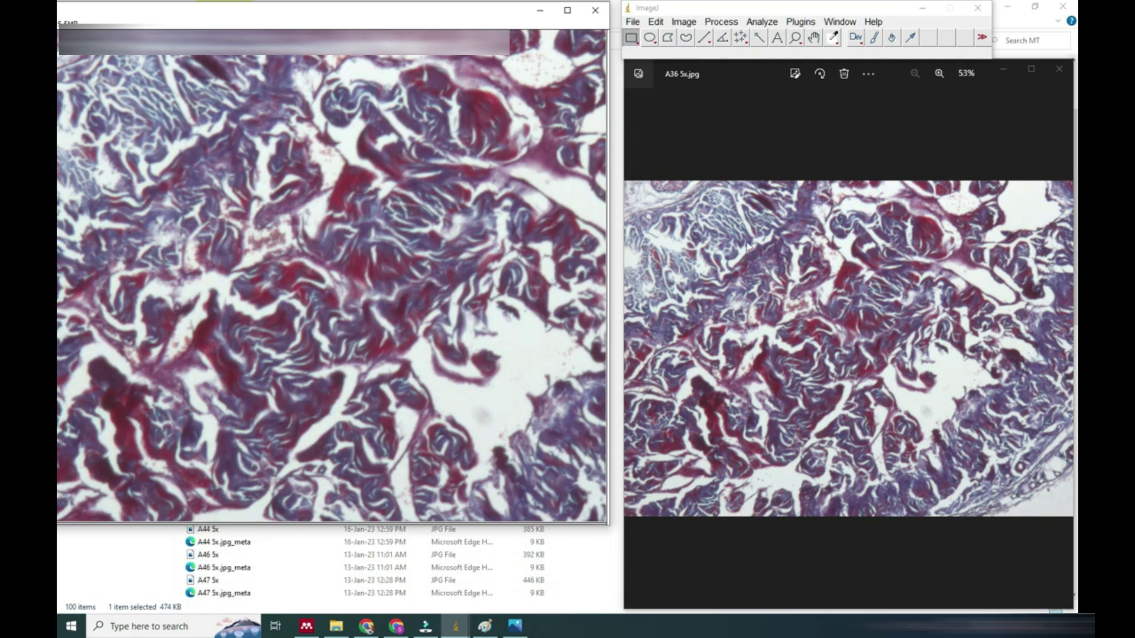
Set the photo viewer zoom to 85% and bring the ImageJ image window forward.
click(939, 73)
click(939, 73)
click(940, 73)
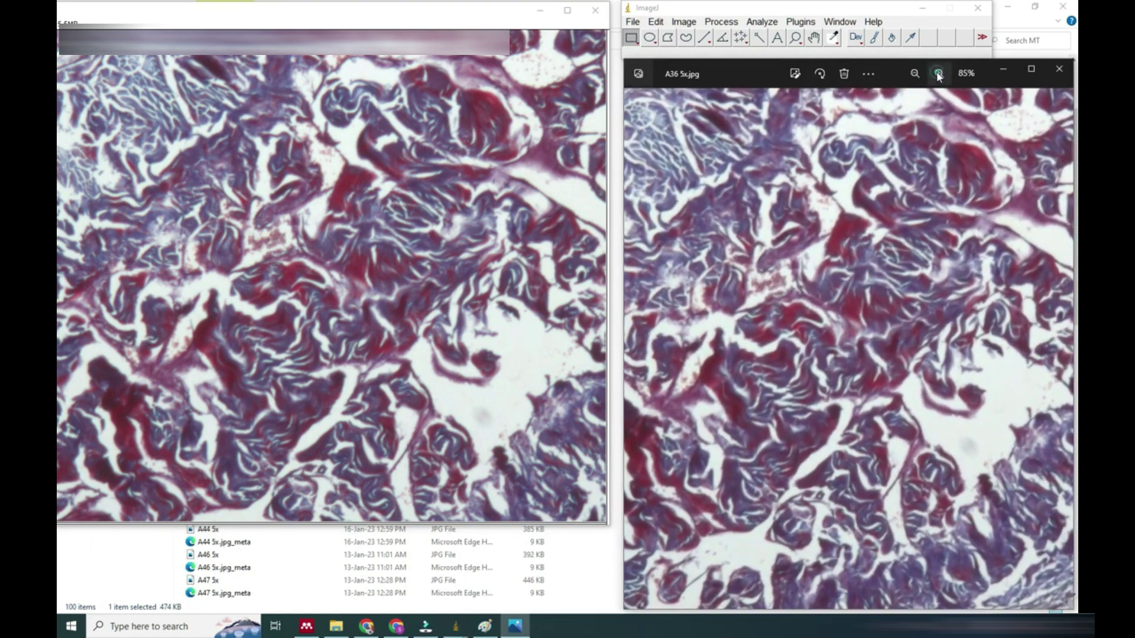
click(940, 73)
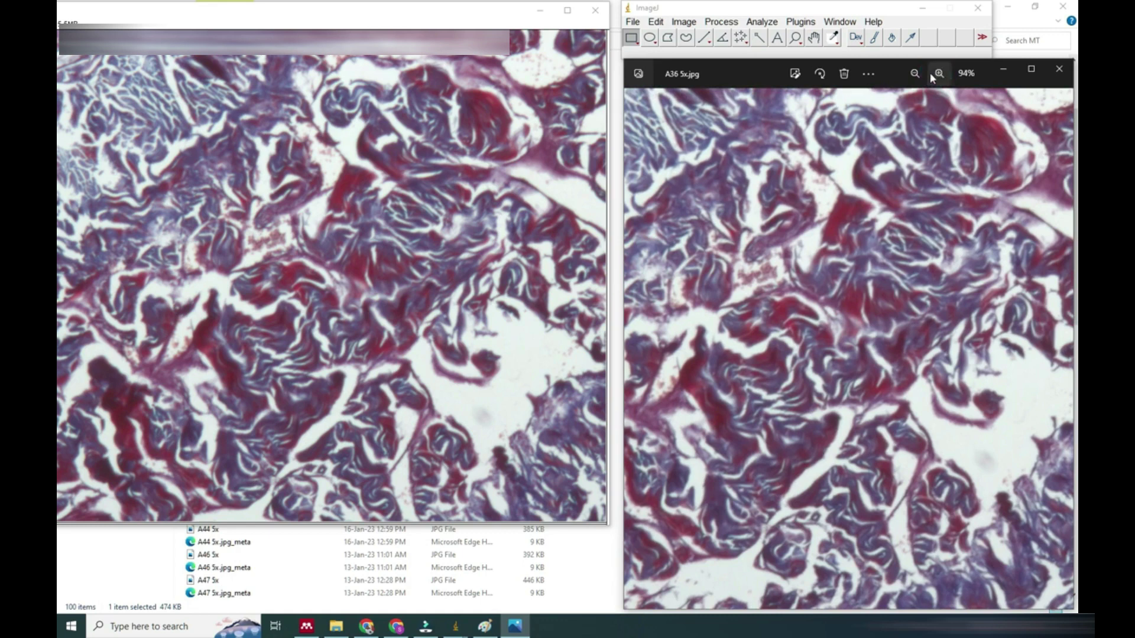
click(913, 73)
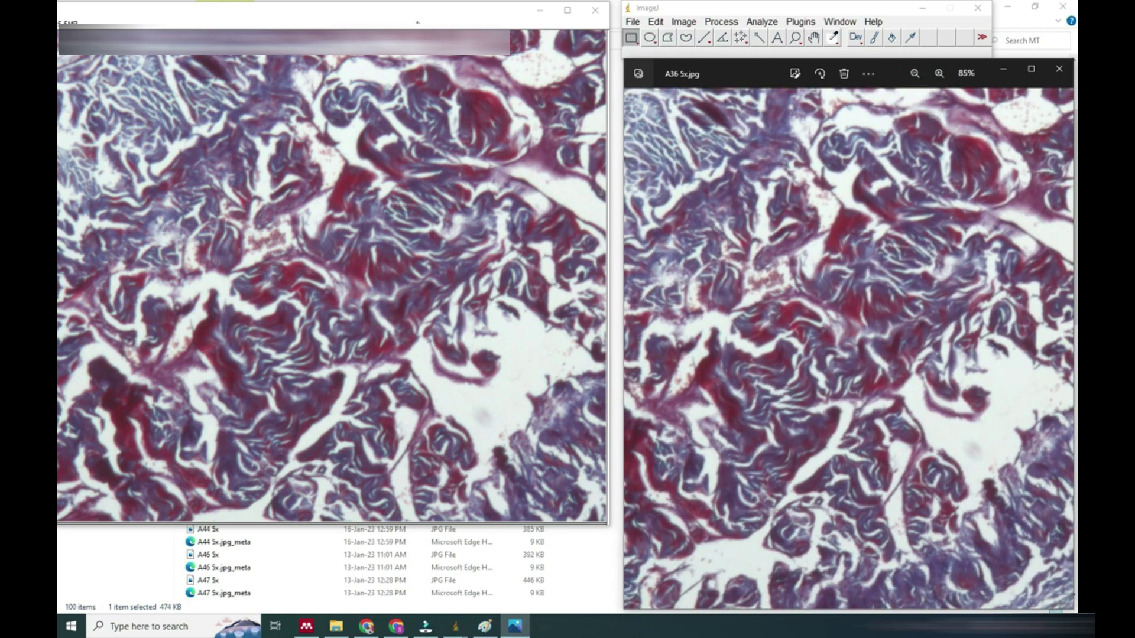
drag(419, 23, 429, 77)
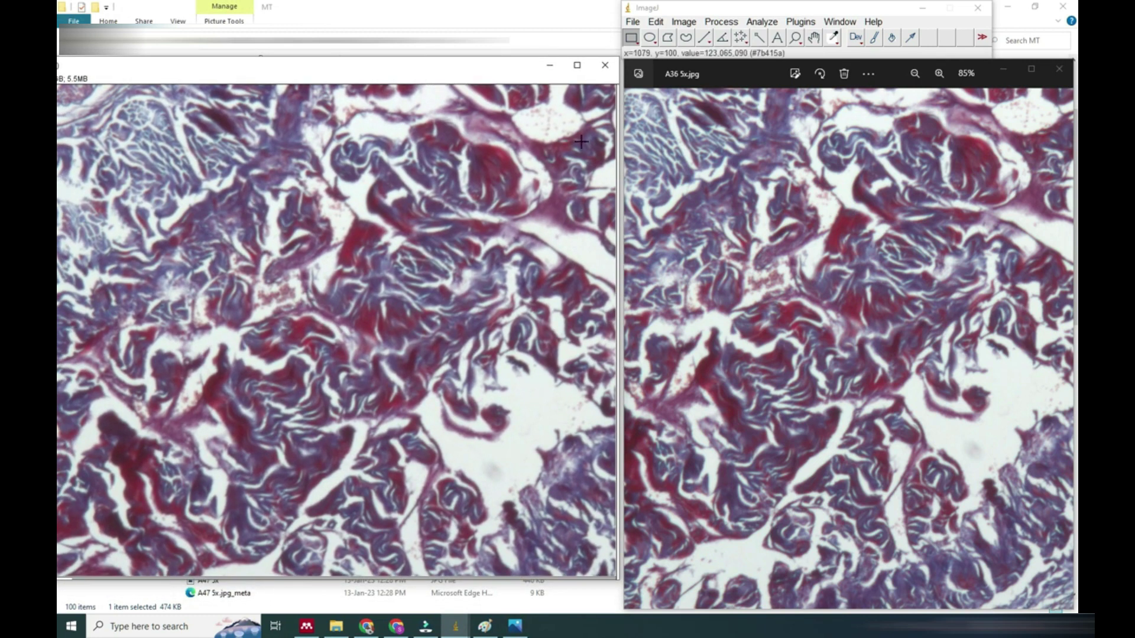
Convert the tissue image to 8-bit grayscale.
click(683, 23)
mouse_move(721, 40)
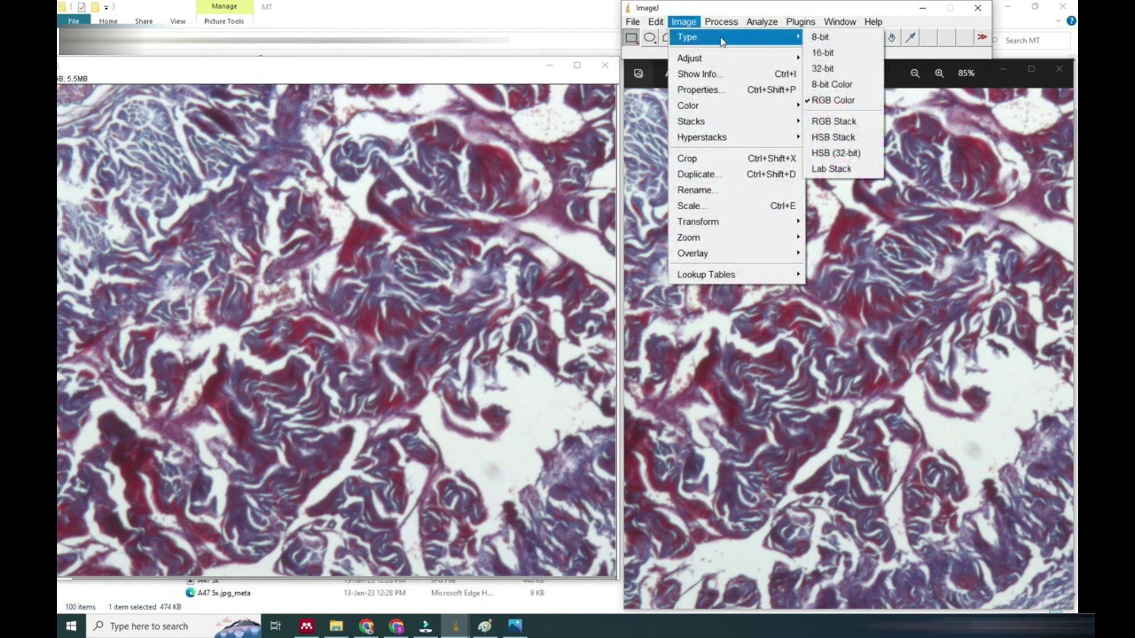
click(821, 37)
Set measurements to record Area and Area fraction.
click(762, 21)
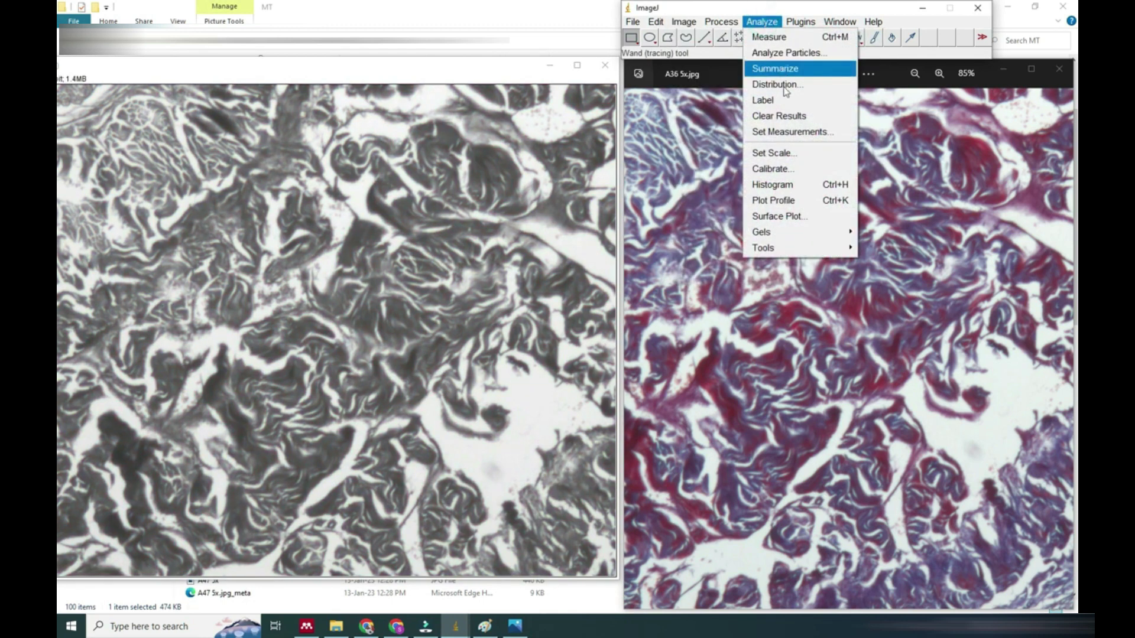
click(789, 132)
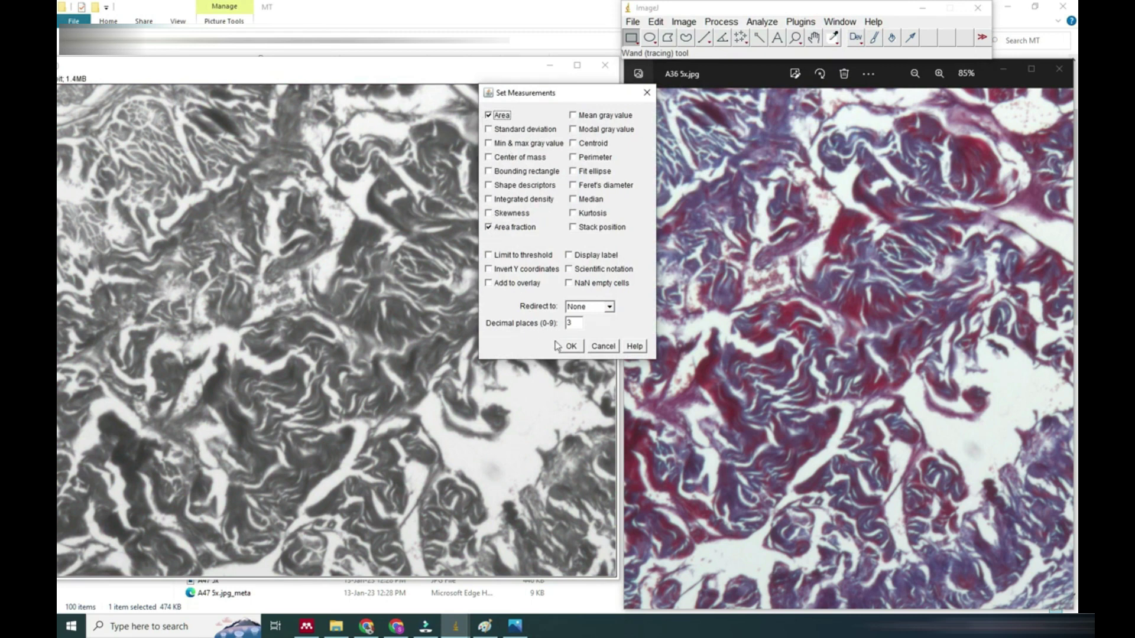
click(568, 347)
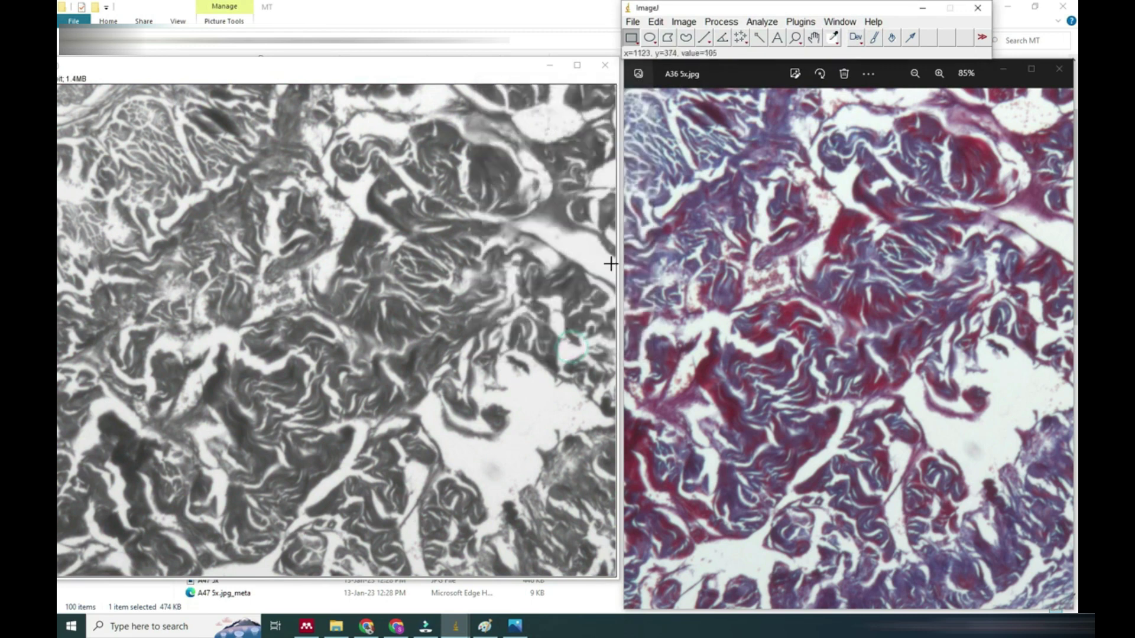
click(684, 22)
Apply a 0–161 threshold marking 60.43% of the tissue in red, then show Paint.
mouse_move(697, 108)
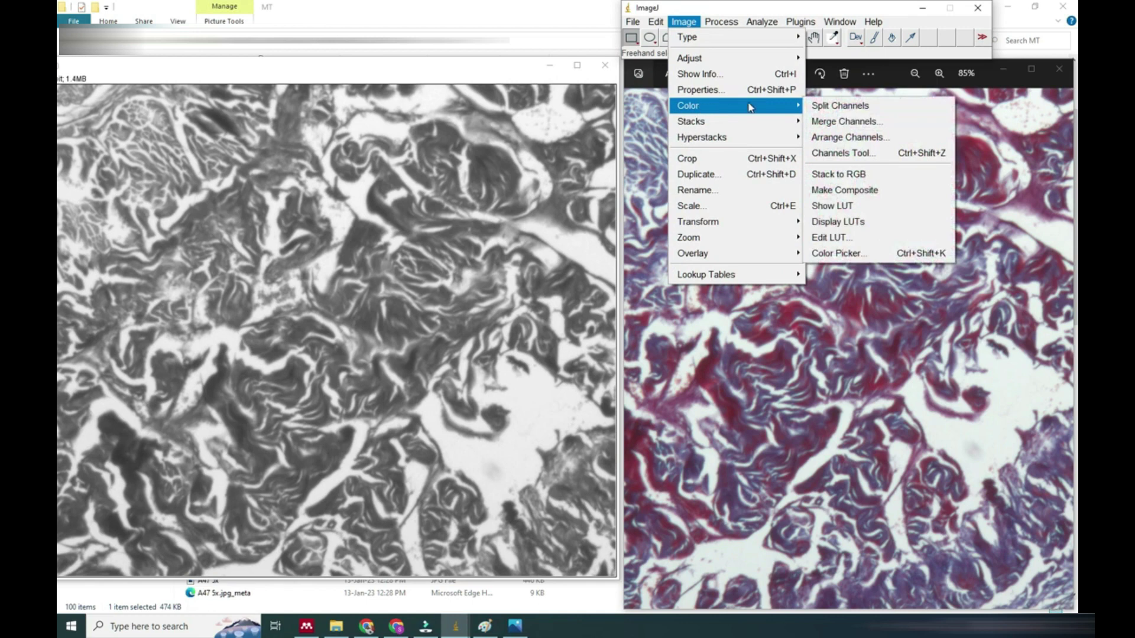
mouse_move(698, 58)
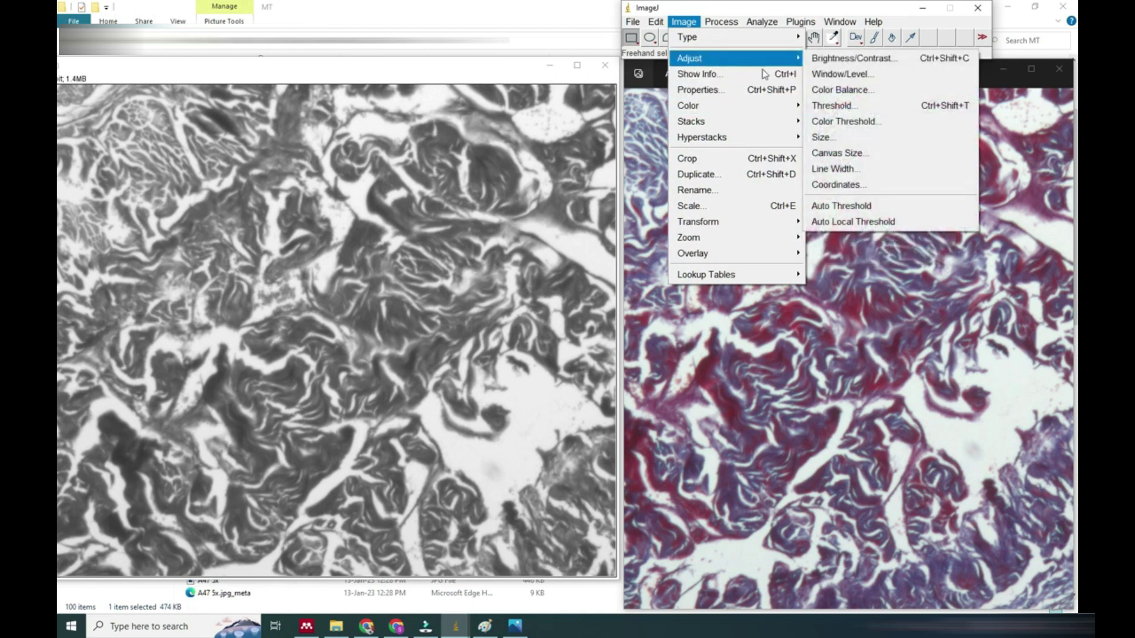
click(820, 106)
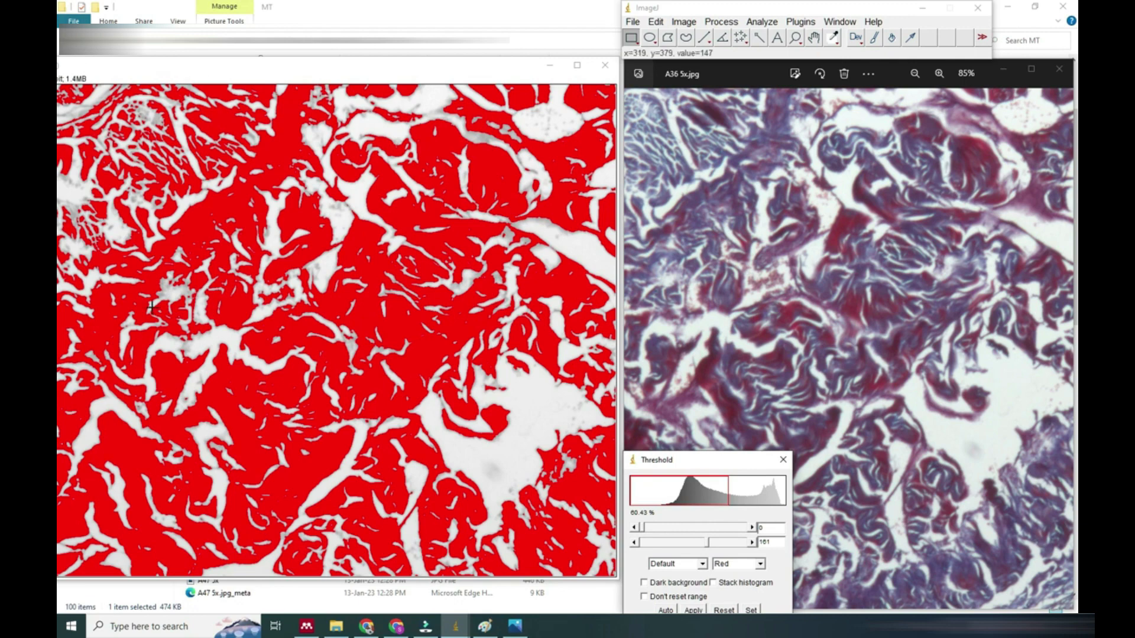
click(485, 625)
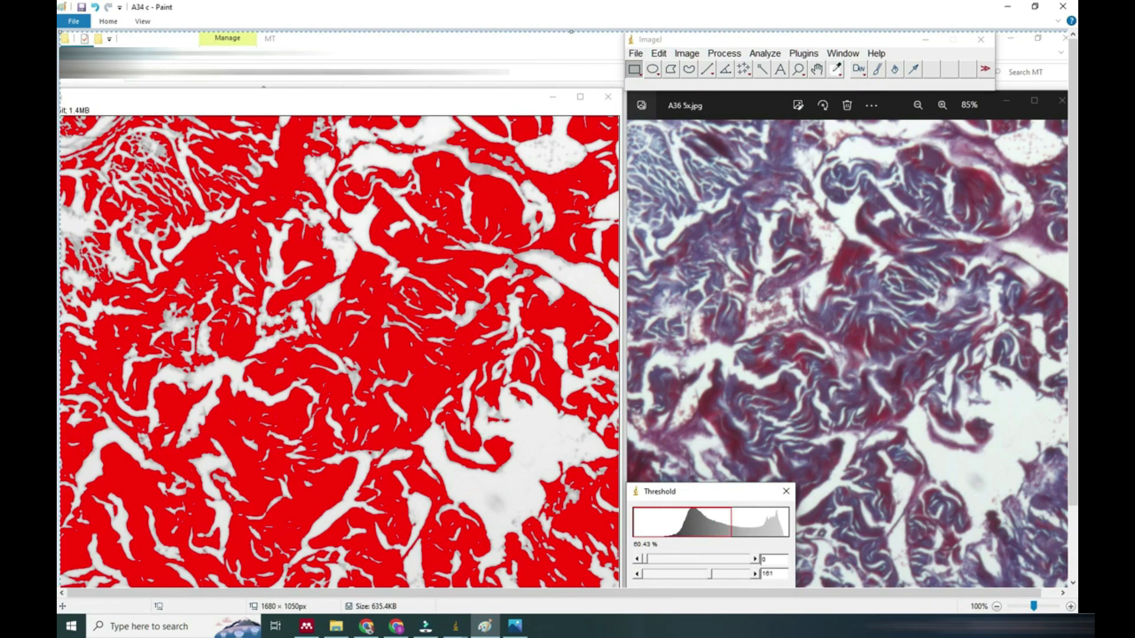
Save the all-stain threshold screenshot as the JPEG 'A35 All'.
click(81, 22)
mouse_move(97, 121)
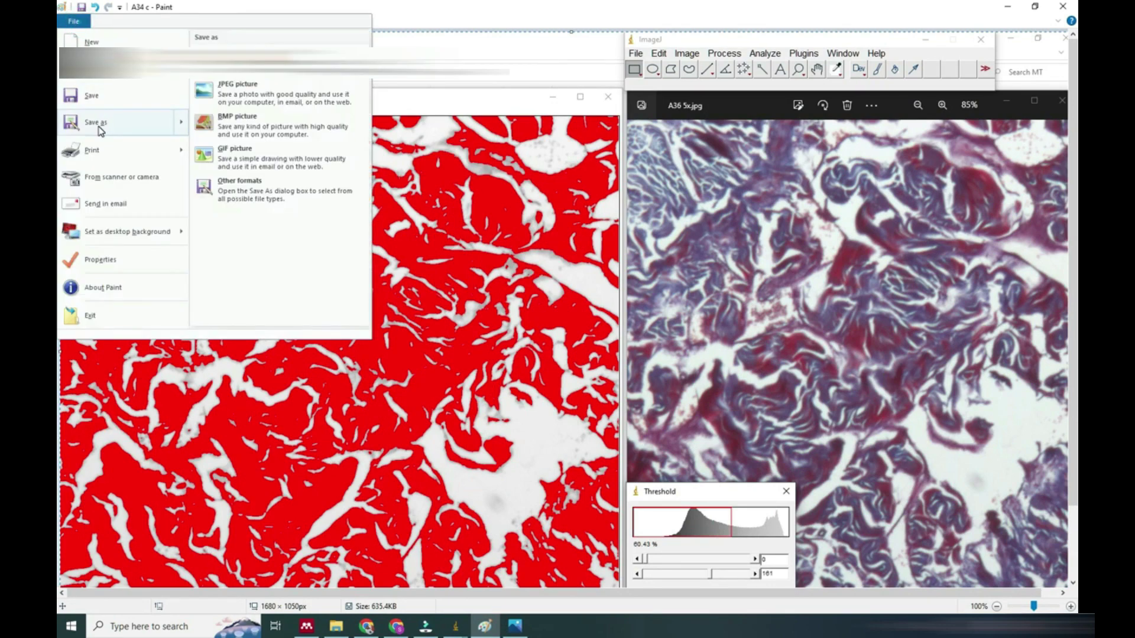
click(235, 94)
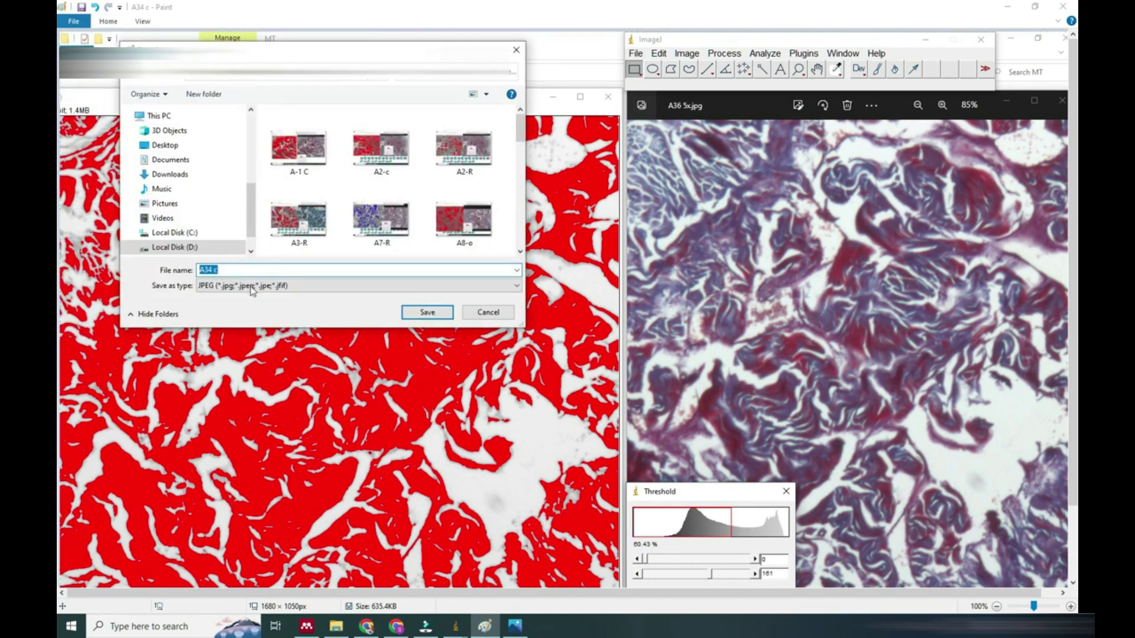
click(244, 270)
key(BackSpace)
key(BackSpace)
key(BackSpace)
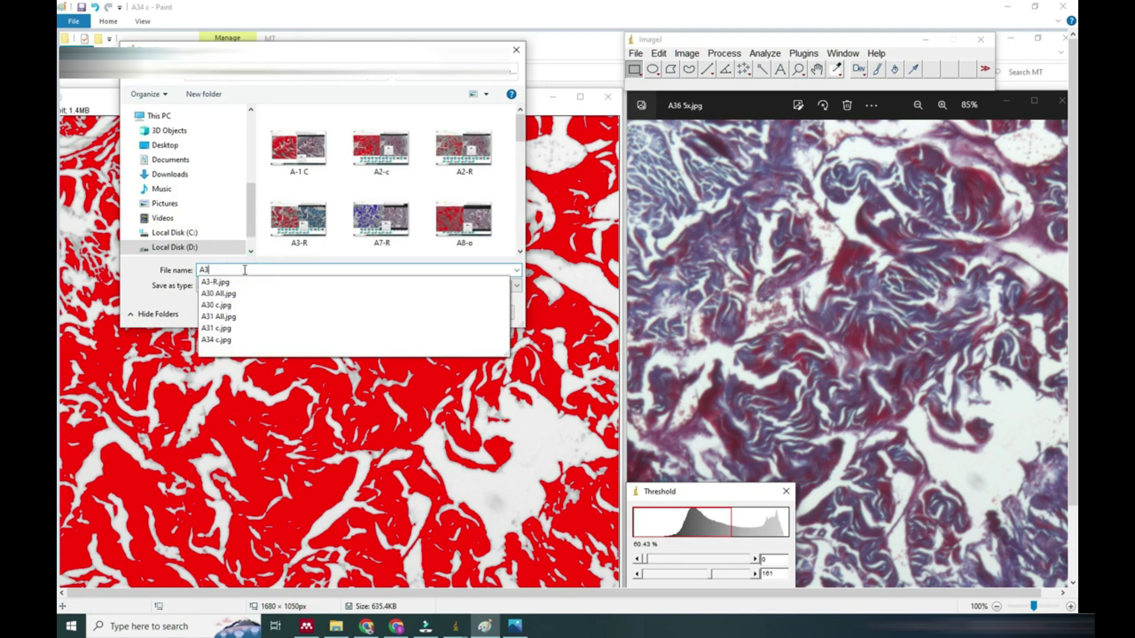
text(5 All)
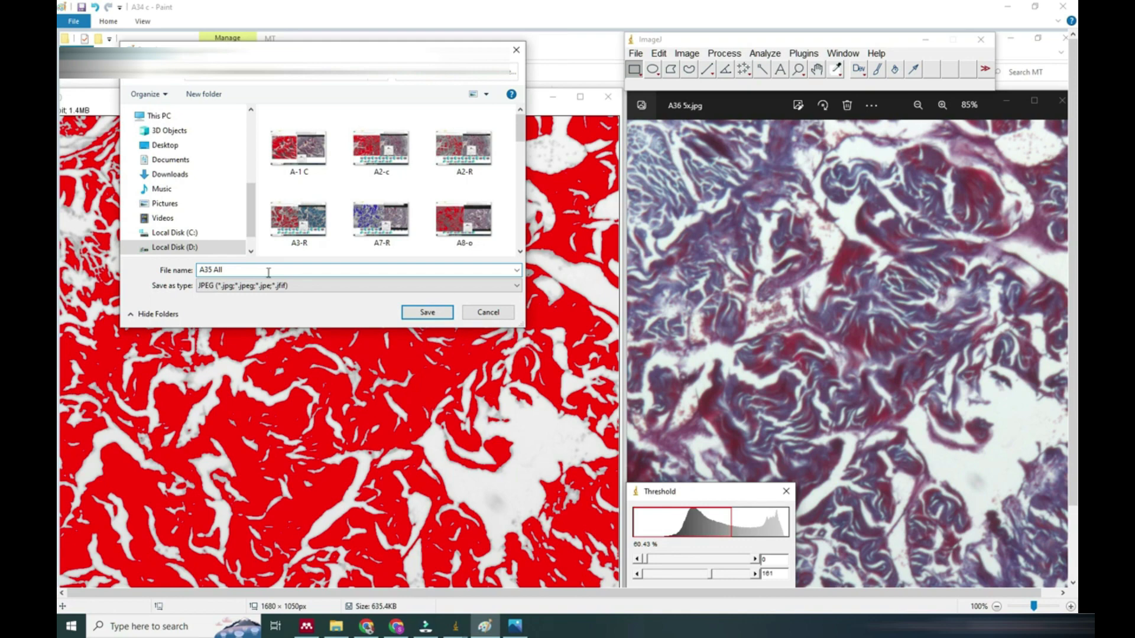
click(423, 312)
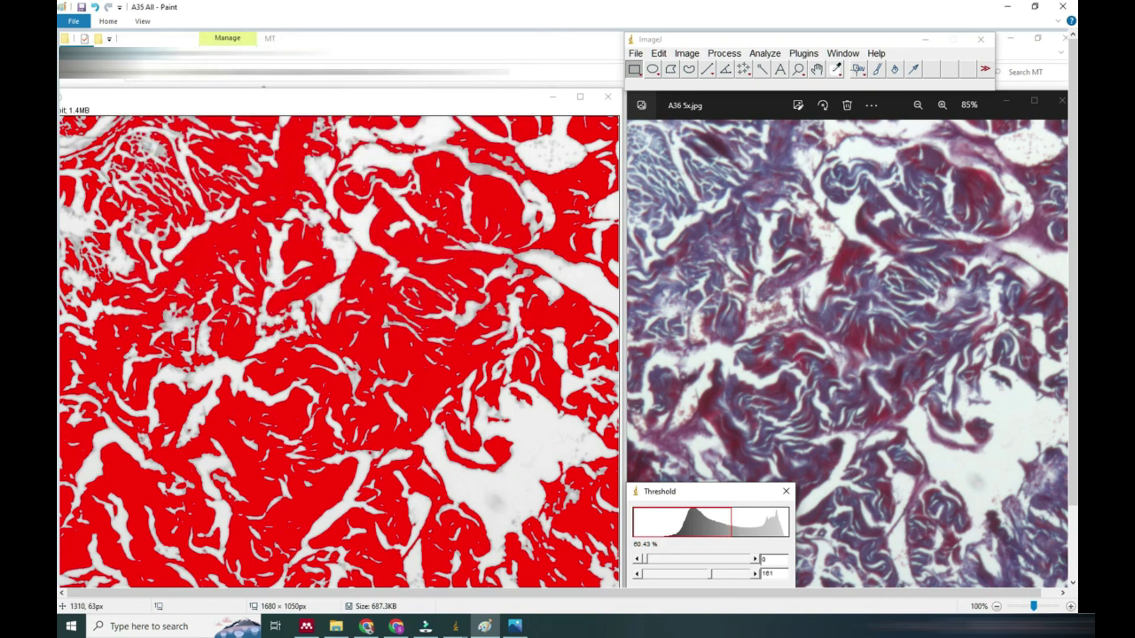
Raise the lower threshold from 0 to 100, leaving 41.19% of the tissue marked red.
click(1008, 7)
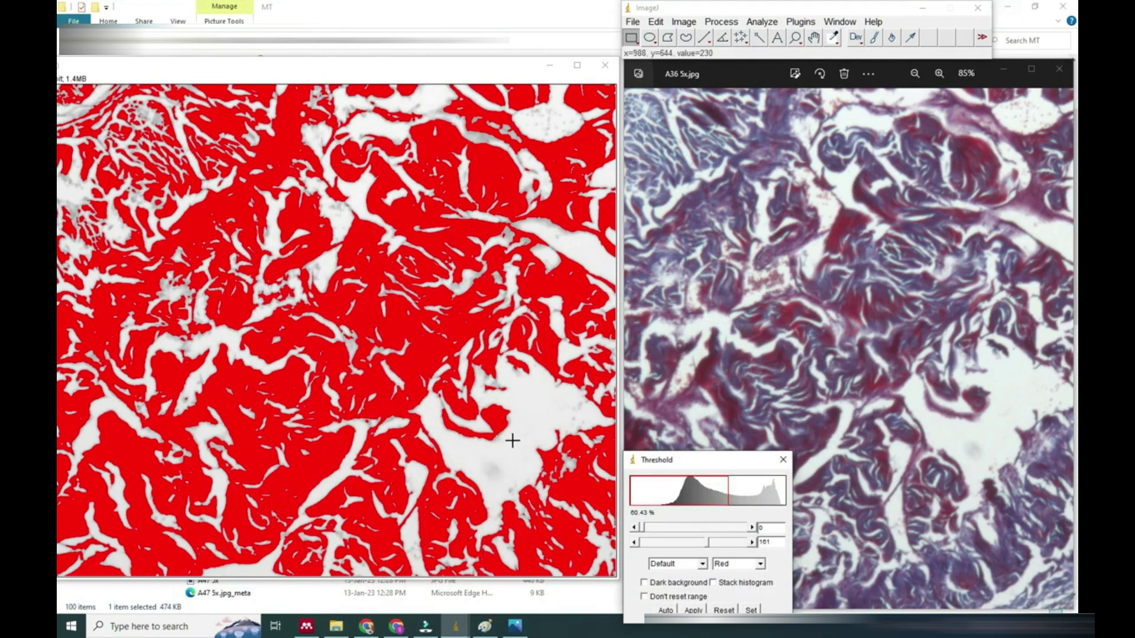
drag(726, 469, 851, 308)
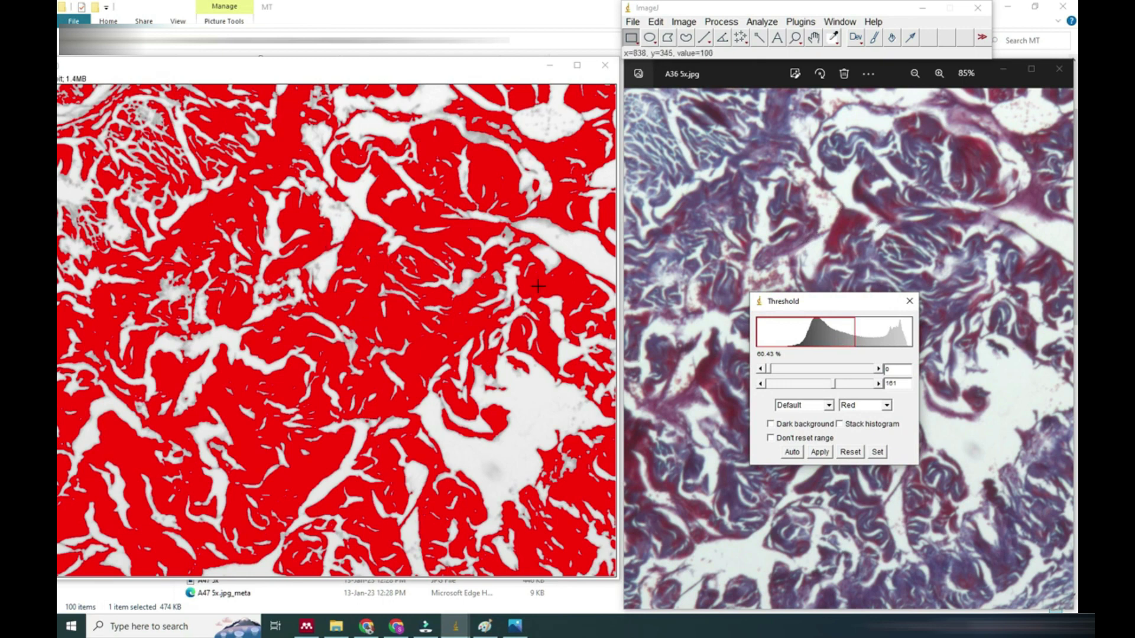
click(878, 368)
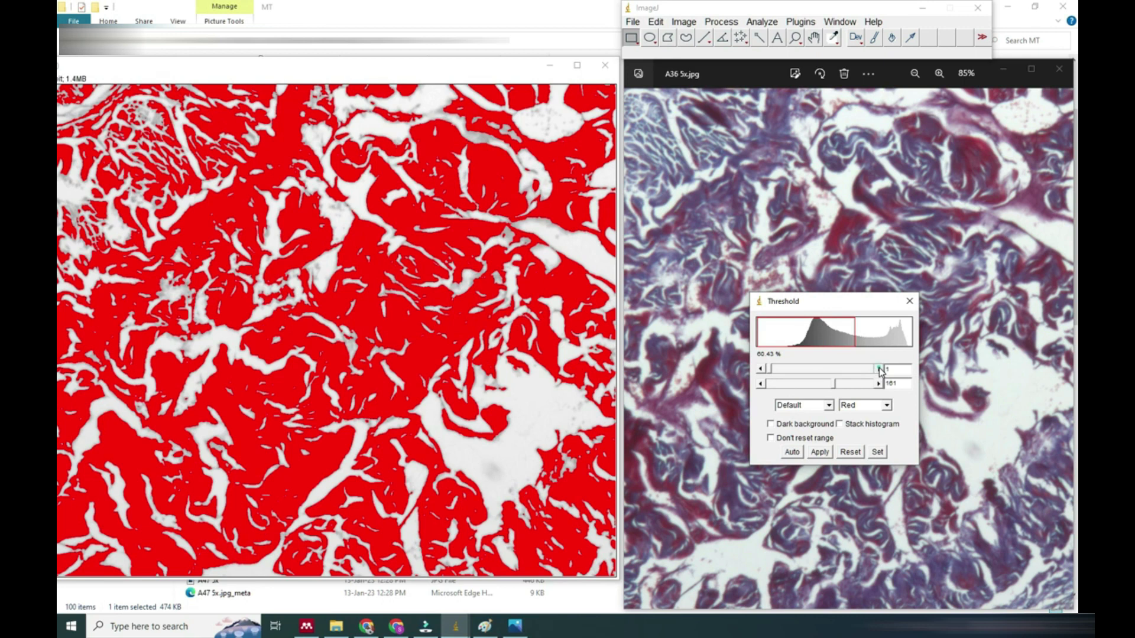
drag(878, 368, 879, 369)
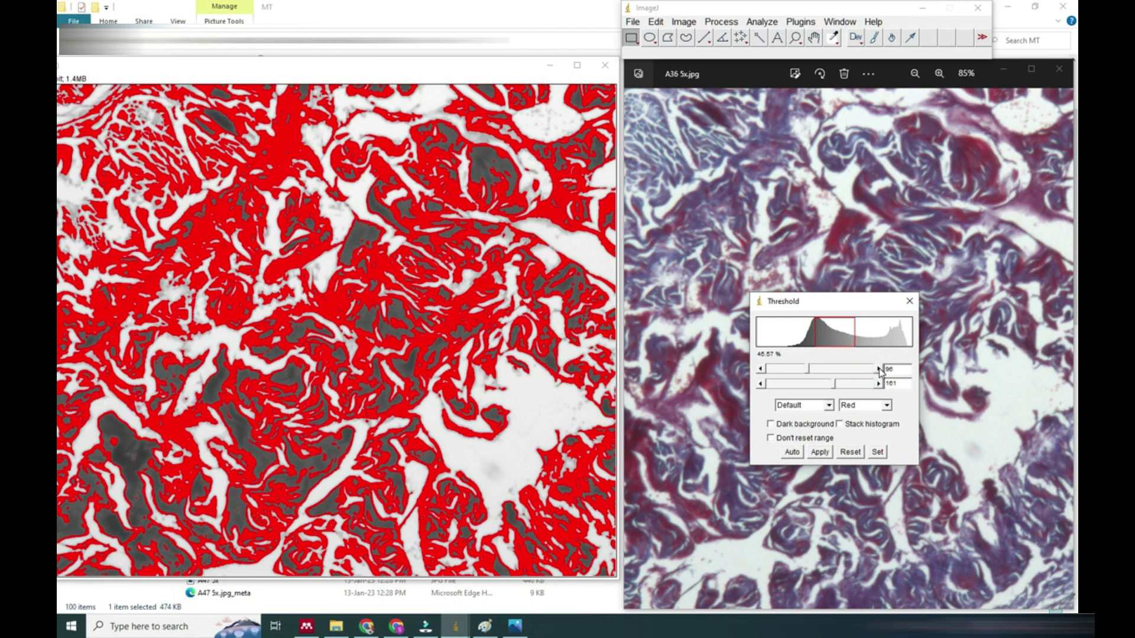
click(880, 370)
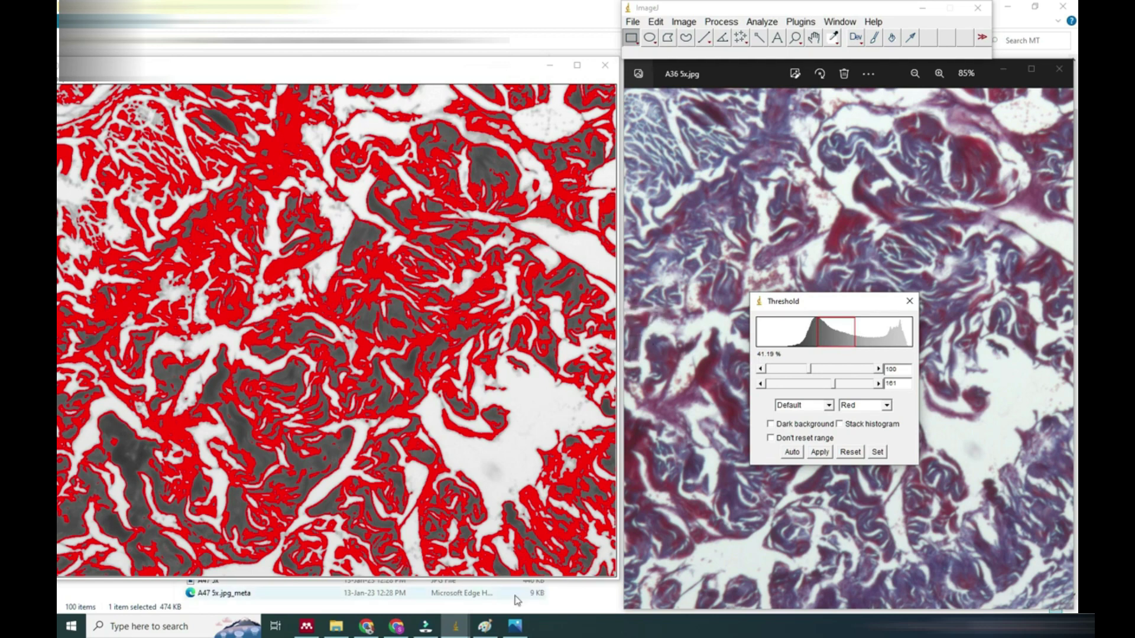
Switch to Paint showing the screenshot of the 41.19% red-only threshold overlay.
click(485, 627)
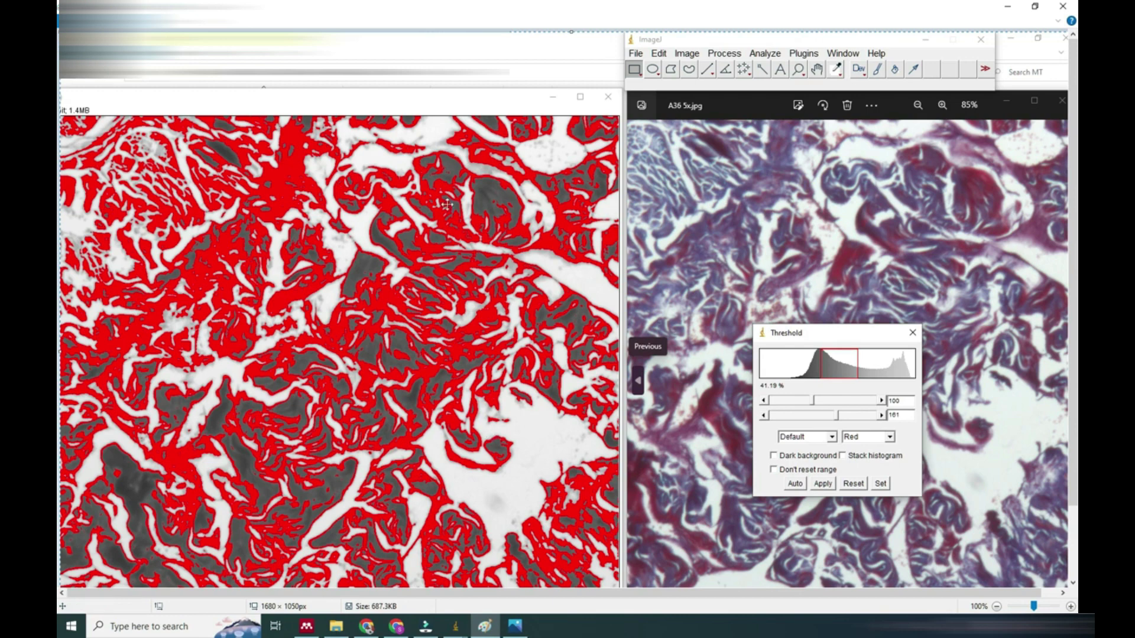
Save the red-only threshold screenshot from Paint as the JPEG 'A35 c'.
click(69, 22)
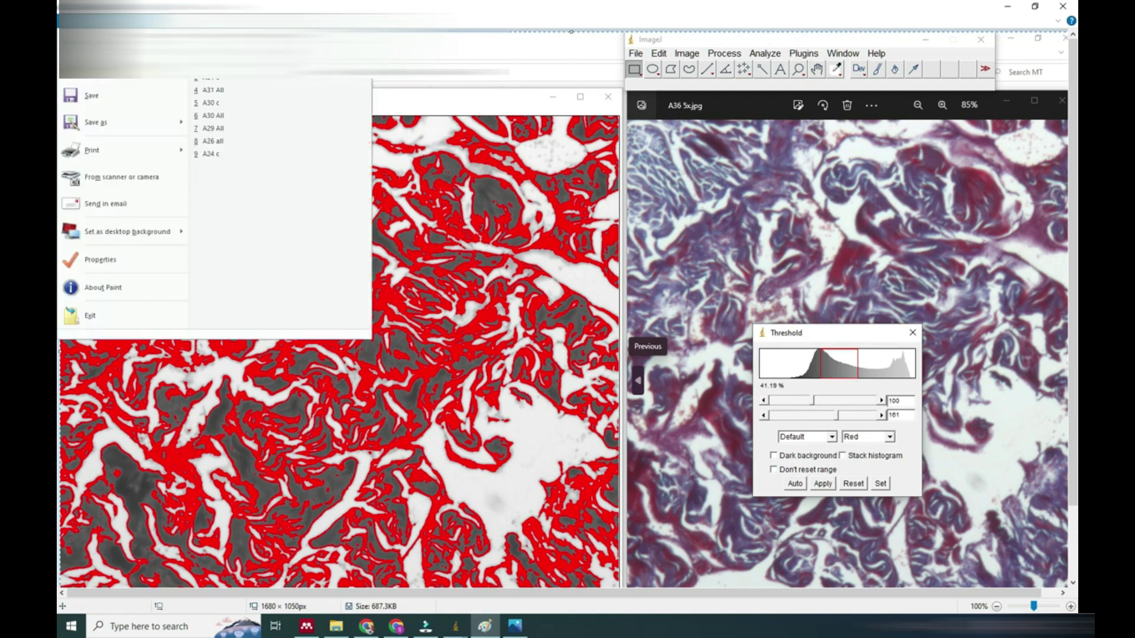
mouse_move(91, 126)
click(255, 101)
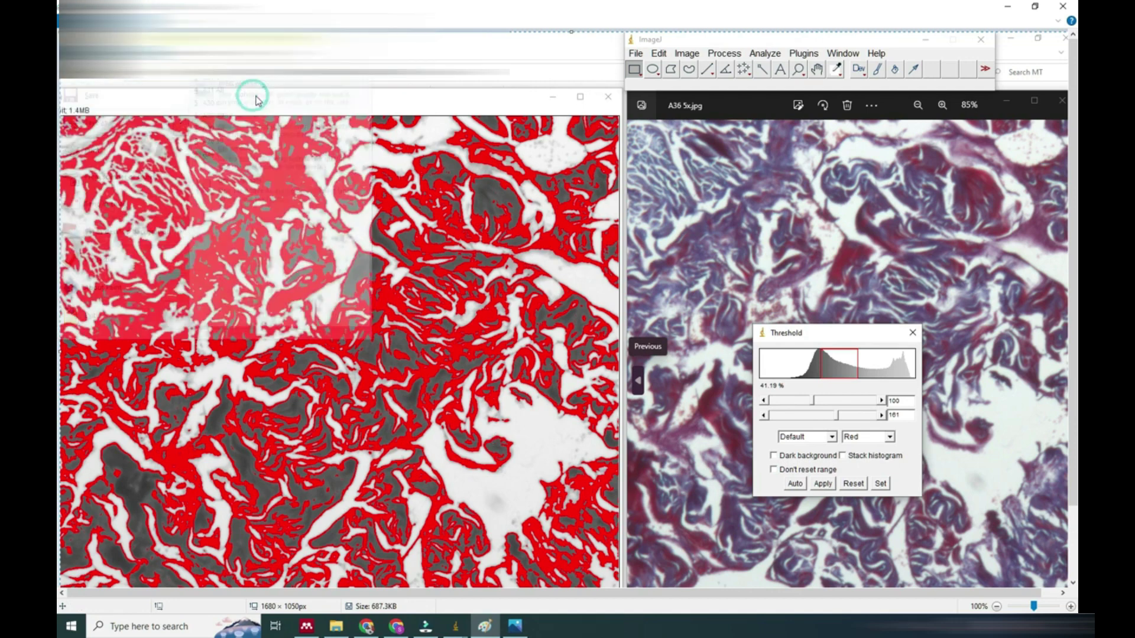
click(262, 269)
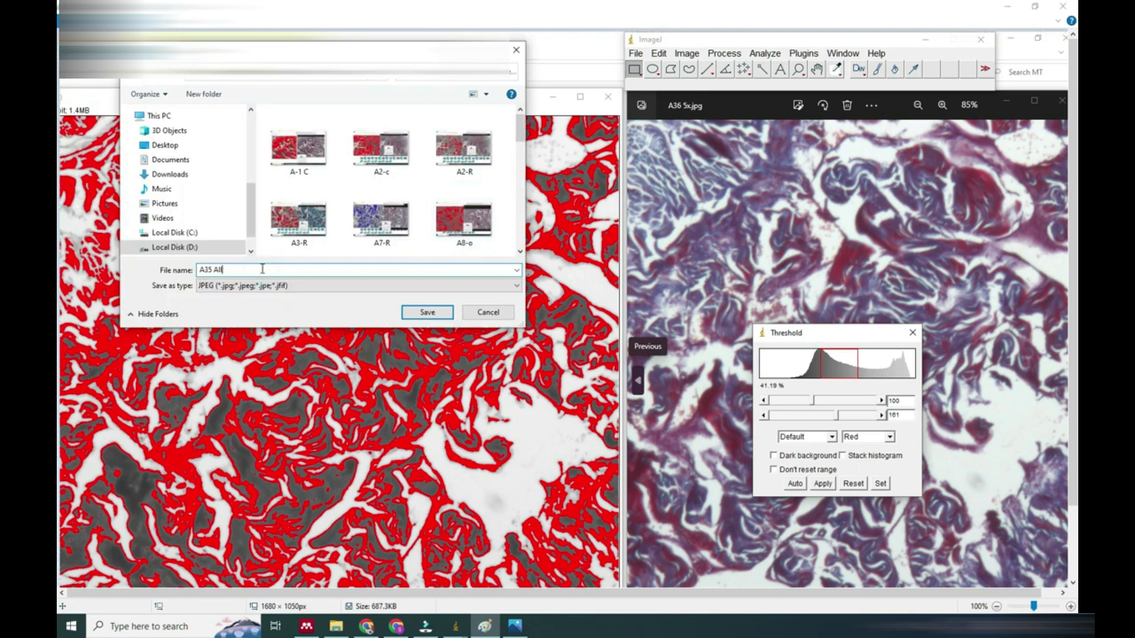
key(BackSpace)
key(BackSpace)
text(c)
click(427, 312)
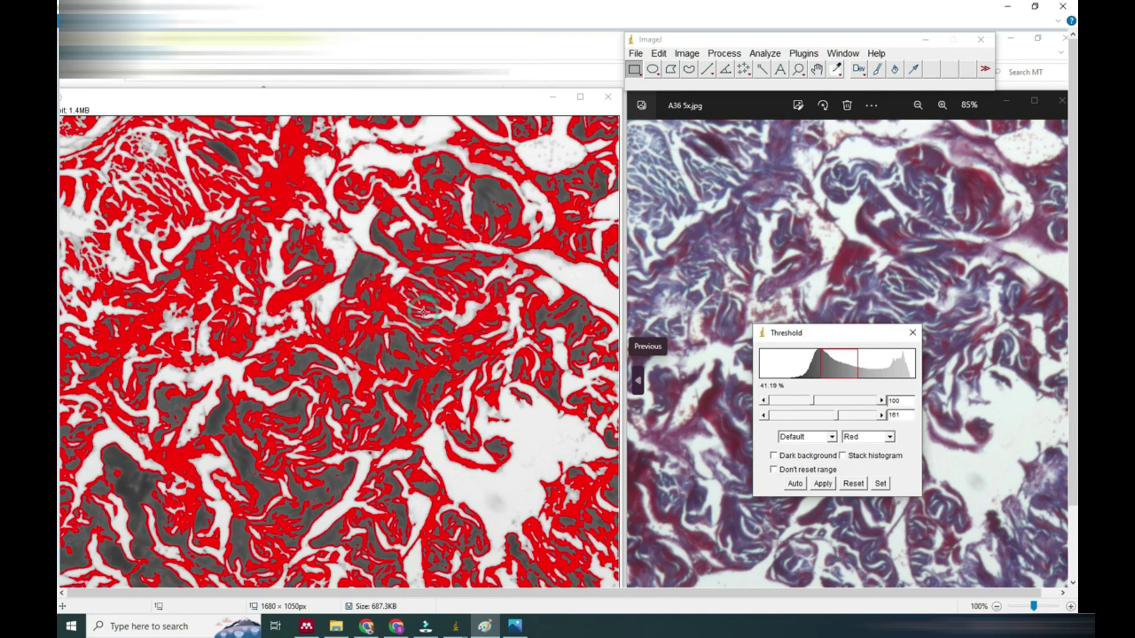